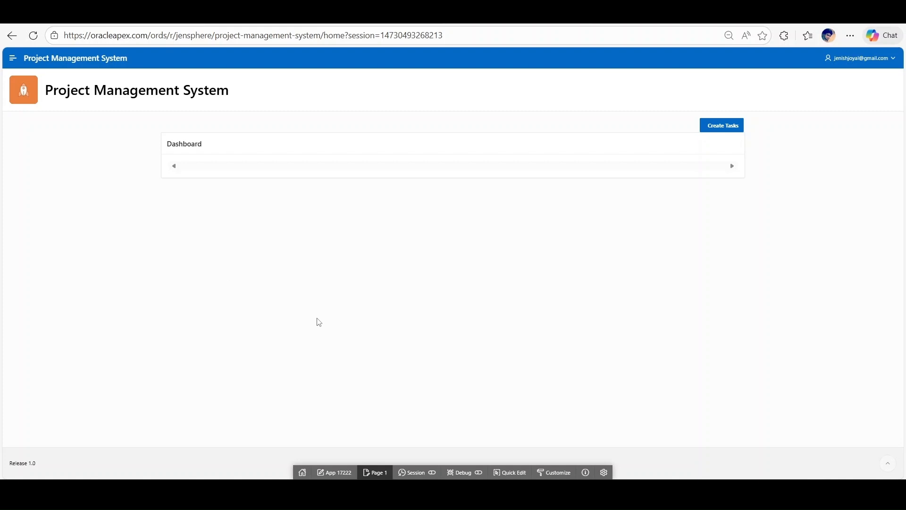
Inspect the Project Management System home page in the browser's developer tools and examine the console errors
click(256, 302)
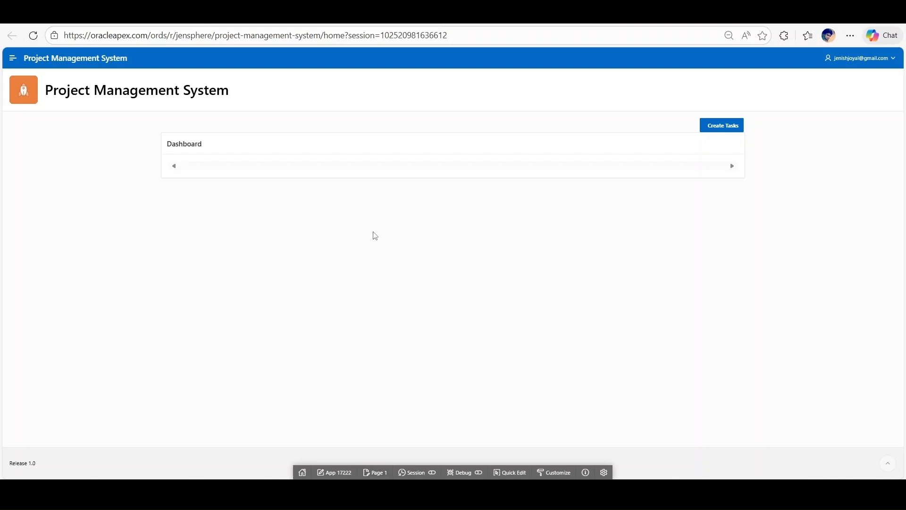
right_click(288, 209)
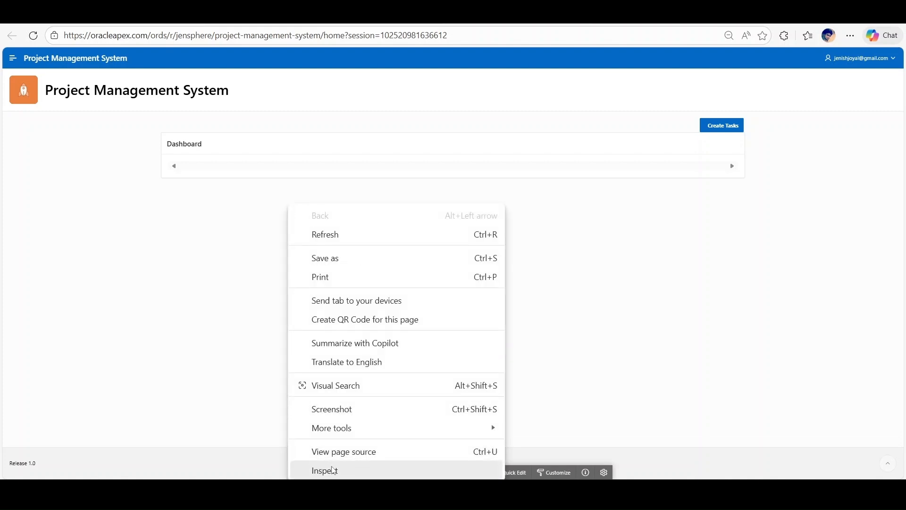
click(333, 470)
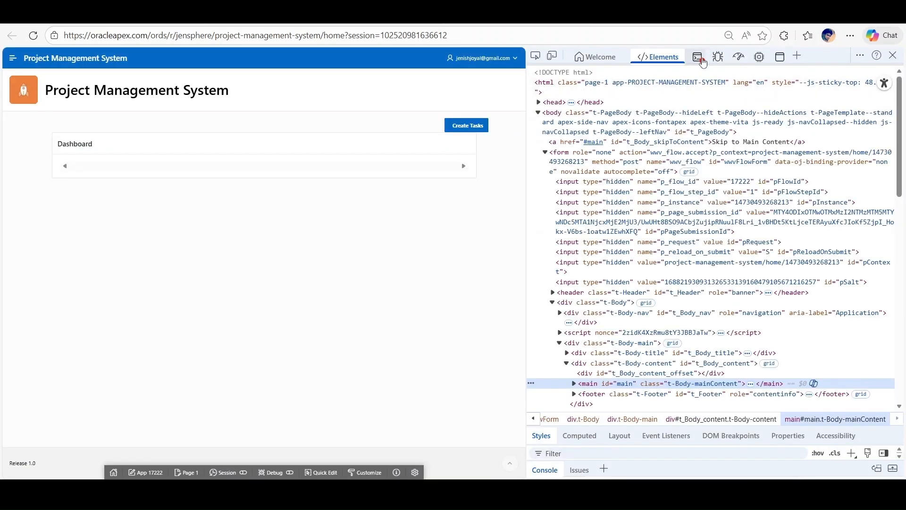
click(699, 58)
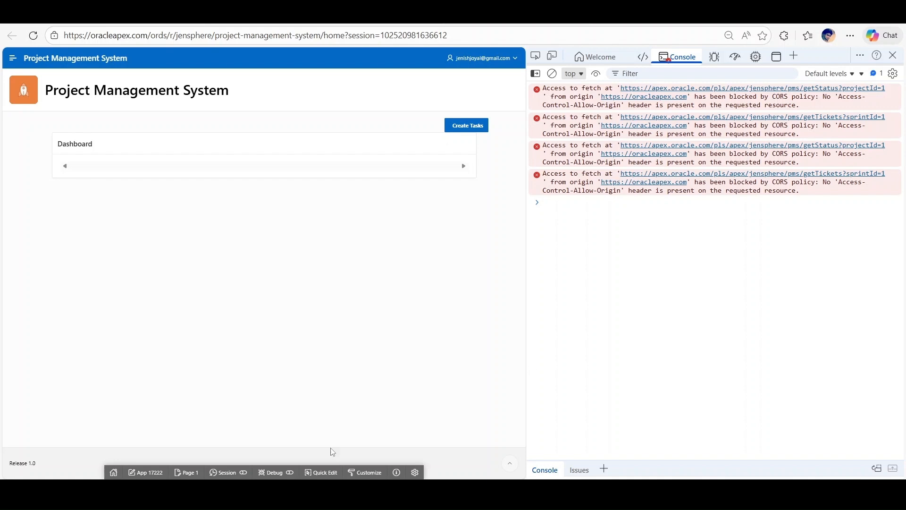
Open page 1's Function and Global Variable Declaration code in the Code Editor and locate the fetch call in createSwimlane
click(188, 473)
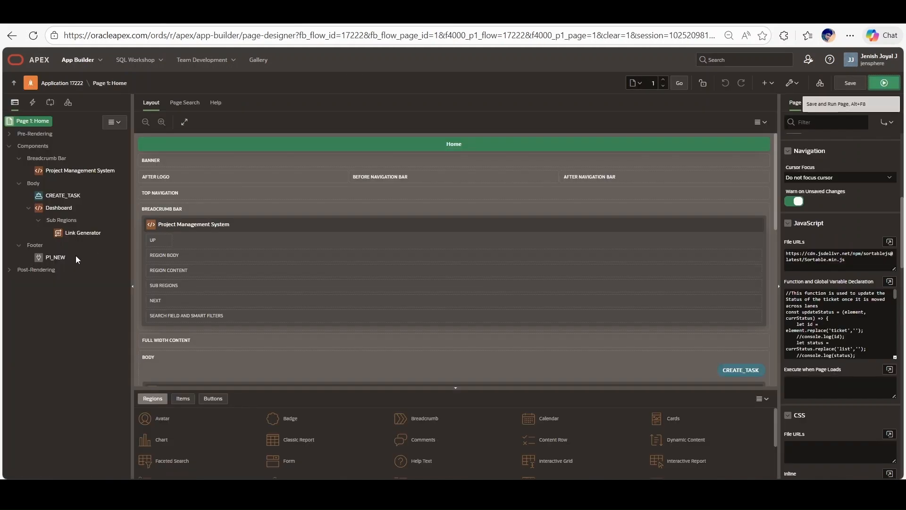
click(890, 281)
scroll(433, 268, down, 10)
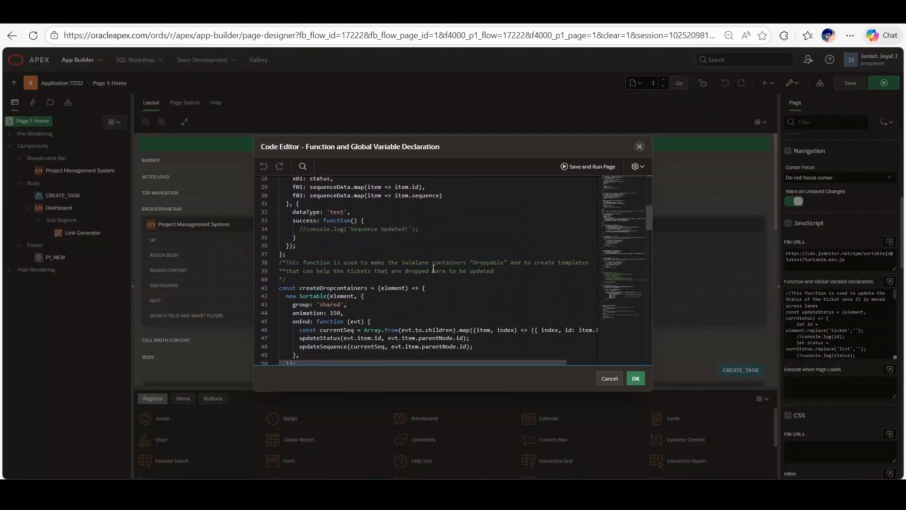
scroll(434, 268, down, 2)
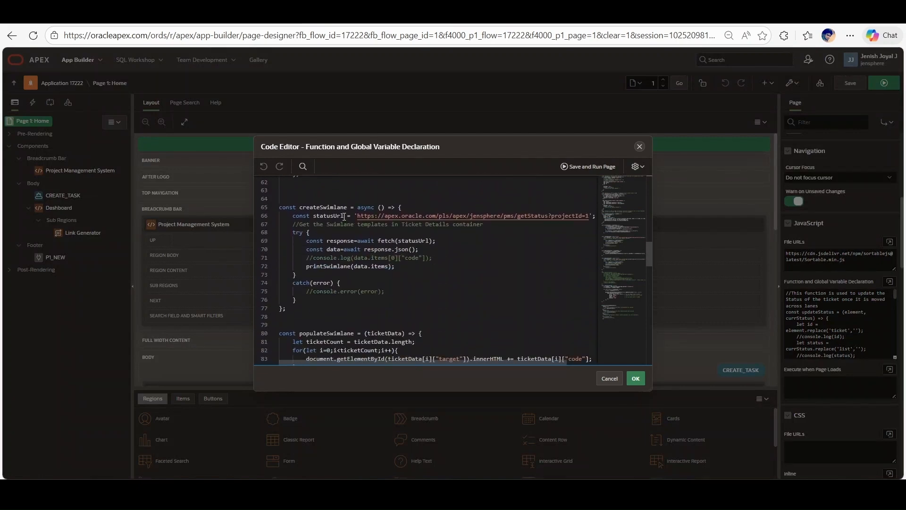
double_click(379, 242)
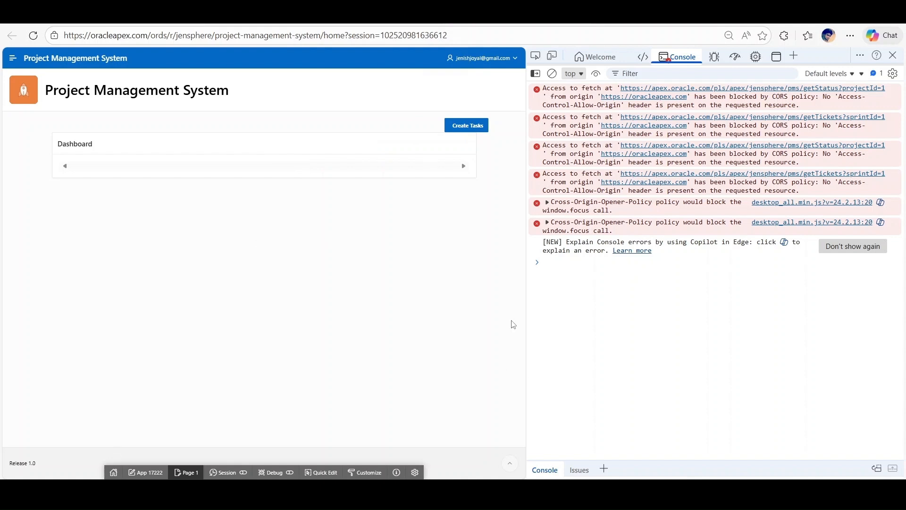
Check the getStatus endpoint linked in the console error and copy the full URL of the getStatus resource template
click(693, 89)
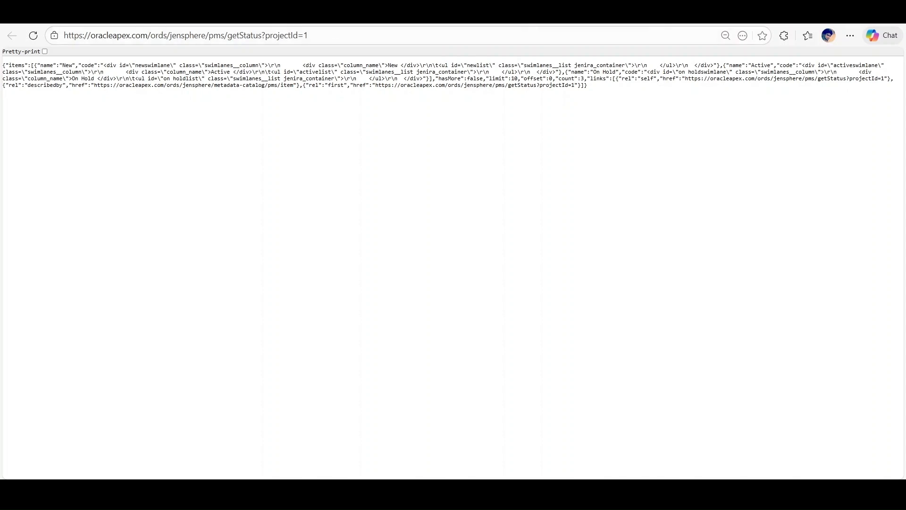
click(302, 11)
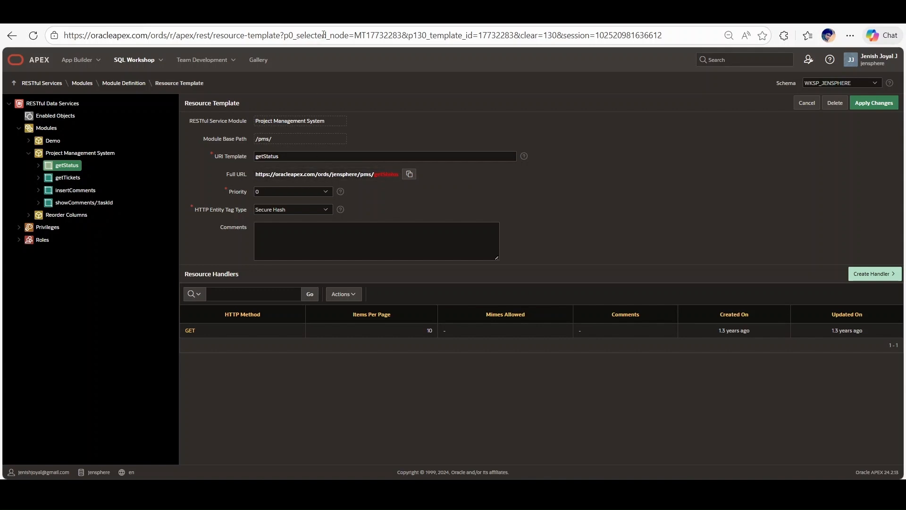
click(415, 175)
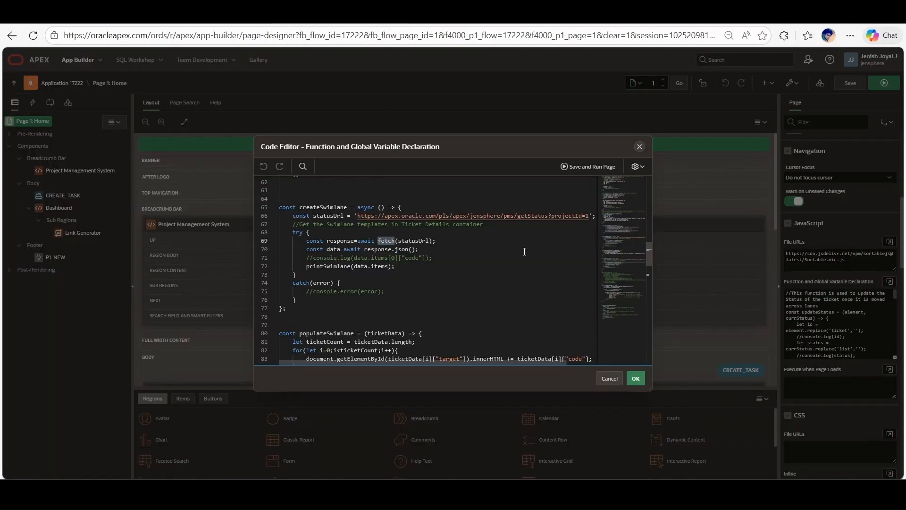
scroll(524, 251, down, 1)
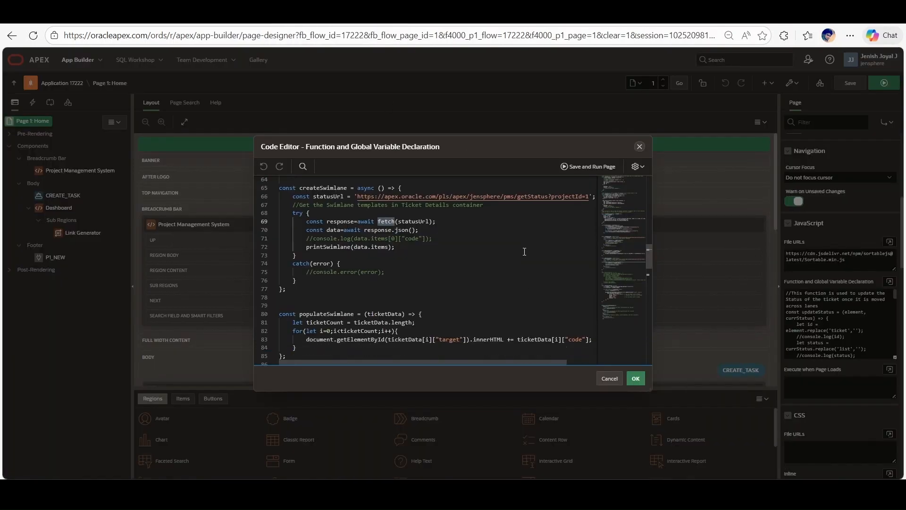
drag(548, 196, 357, 196)
key(ctrl+v)
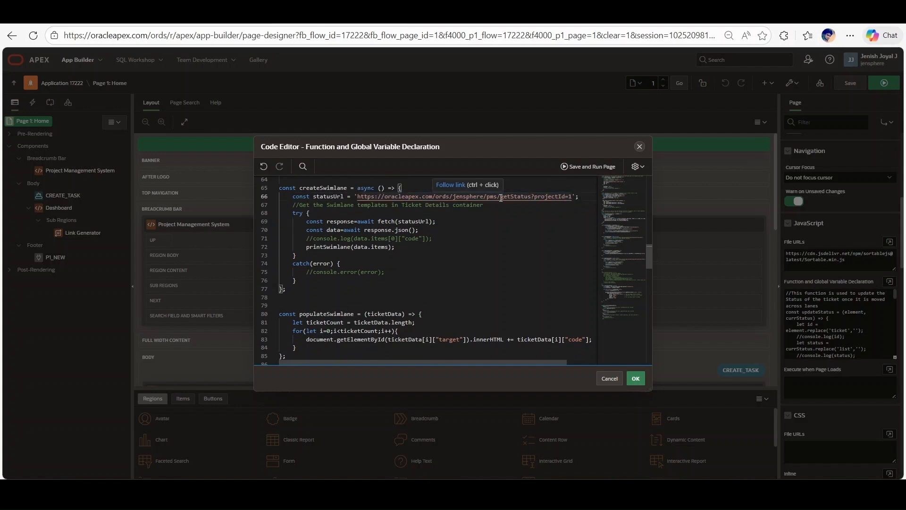
drag(500, 197, 357, 196)
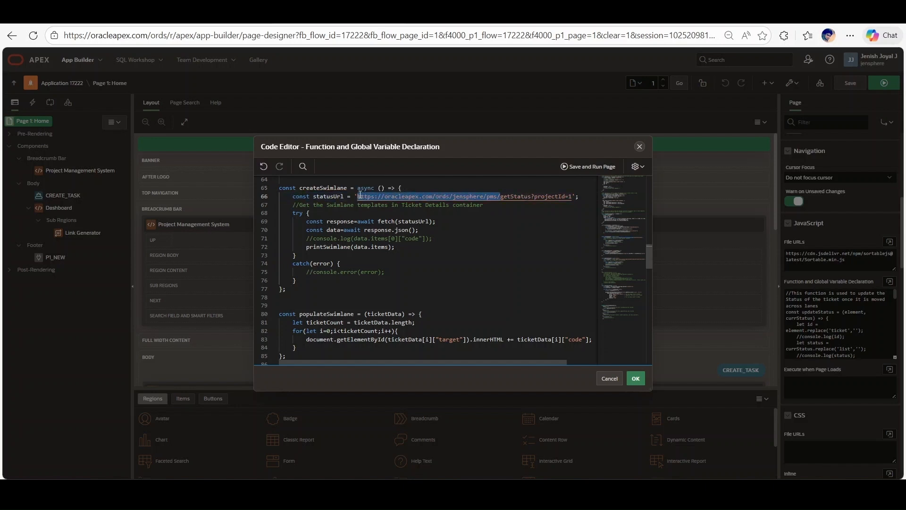
scroll(455, 308, down, 2)
scroll(456, 308, down, 1)
drag(518, 320, 358, 321)
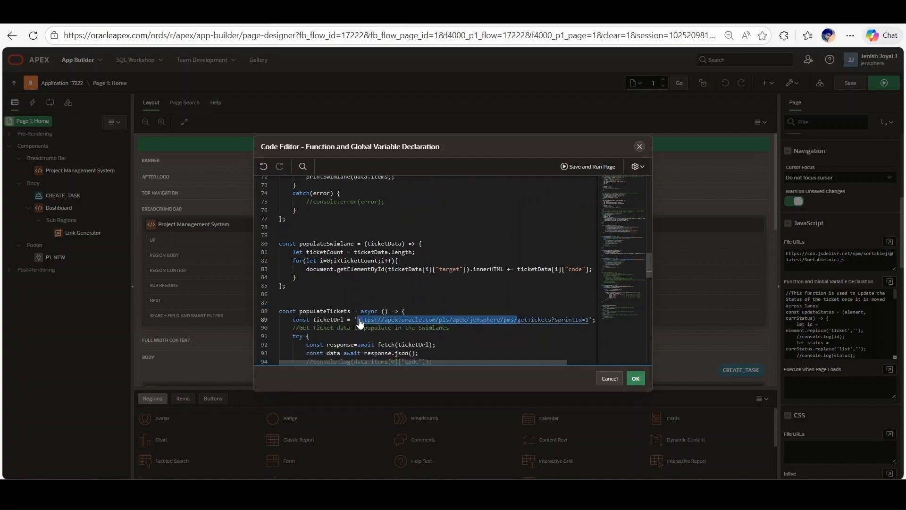
key(ctrl+f)
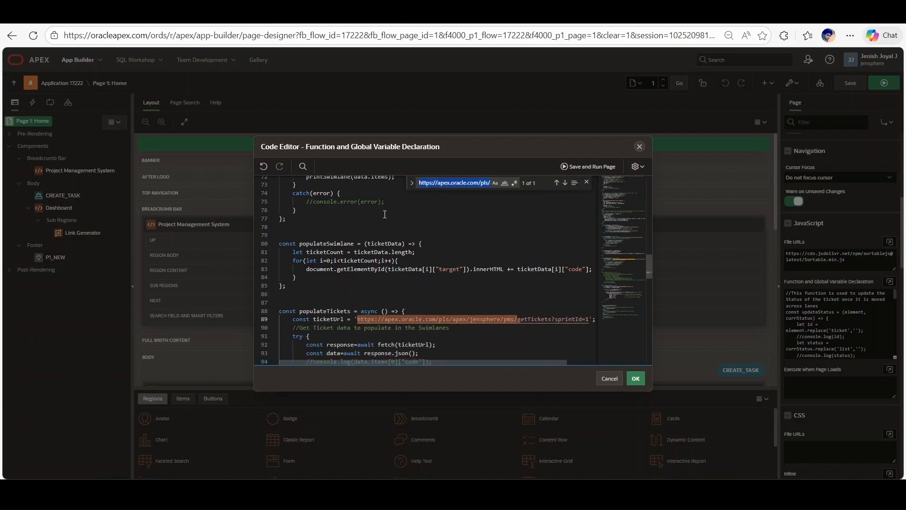
click(412, 184)
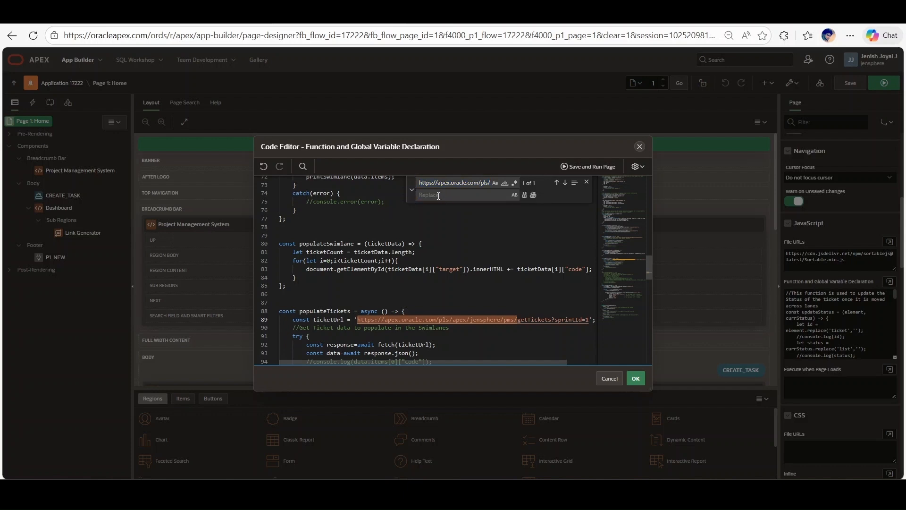
click(438, 196)
key(ctrl+v)
click(533, 195)
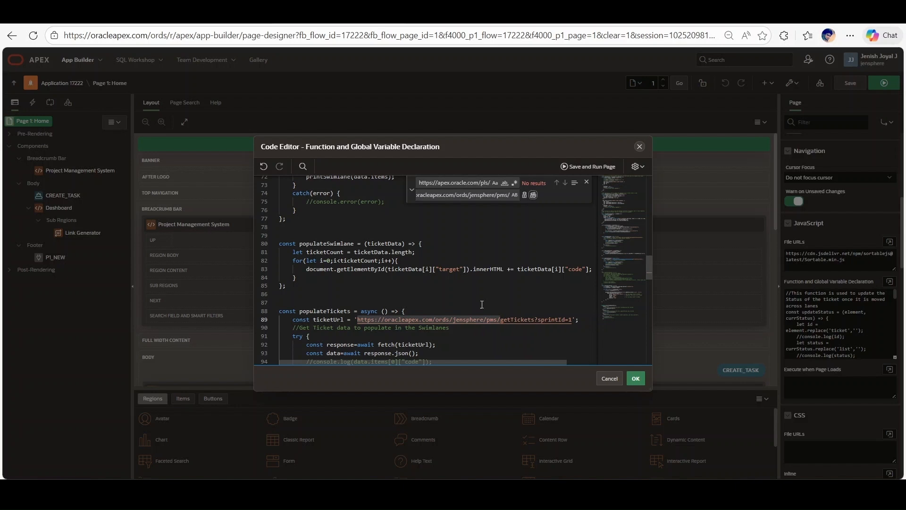
click(587, 182)
click(435, 314)
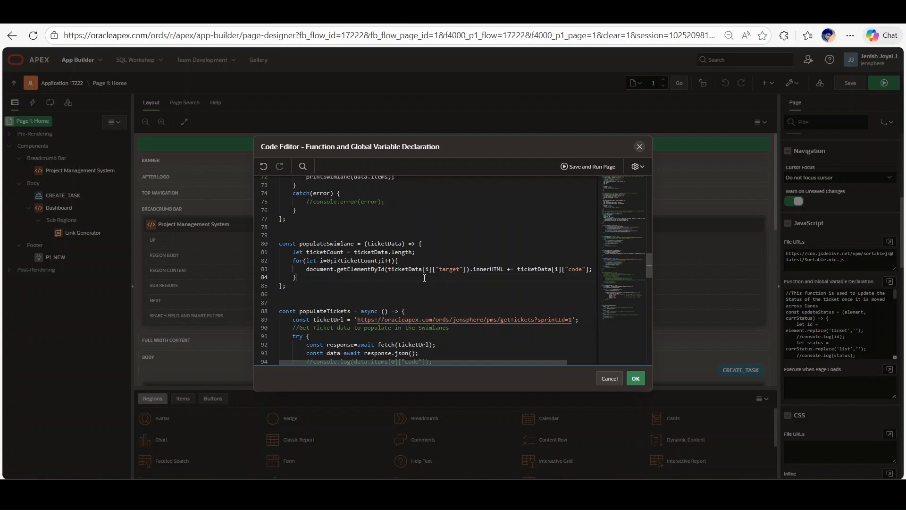
Accept the edited code and run the saved page, and test the board by moving task 2 to New and task 1 to On Hold
click(636, 380)
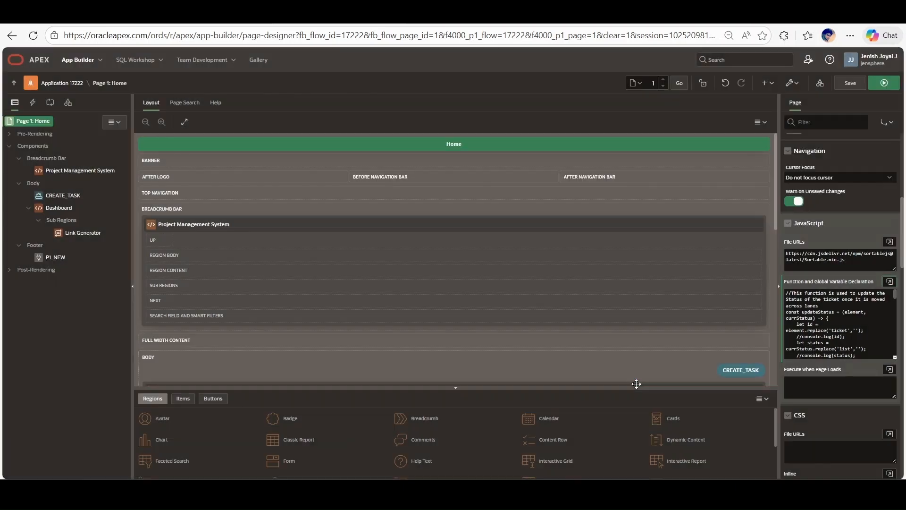
click(886, 84)
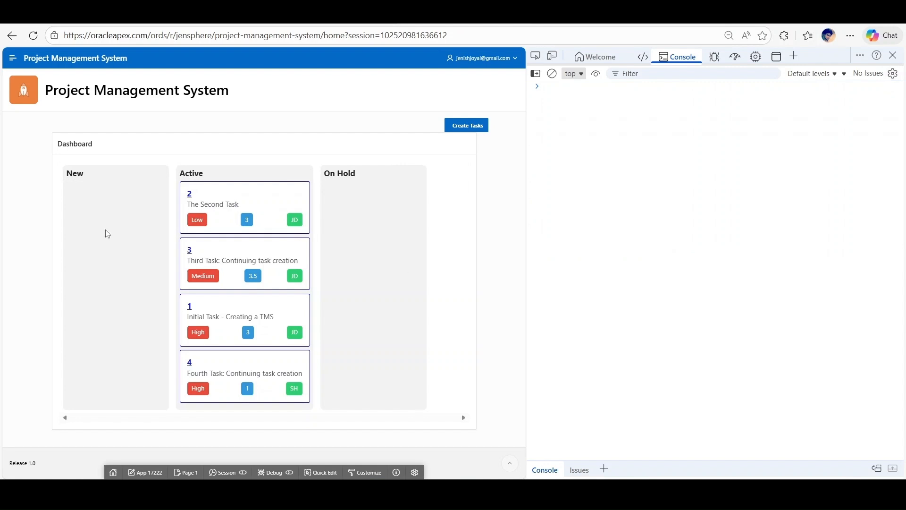
drag(245, 197, 146, 201)
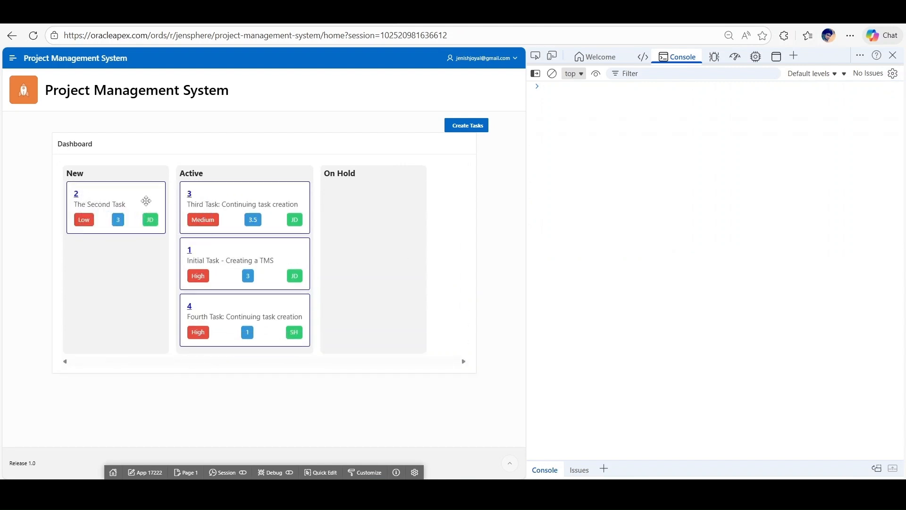
drag(257, 255, 373, 208)
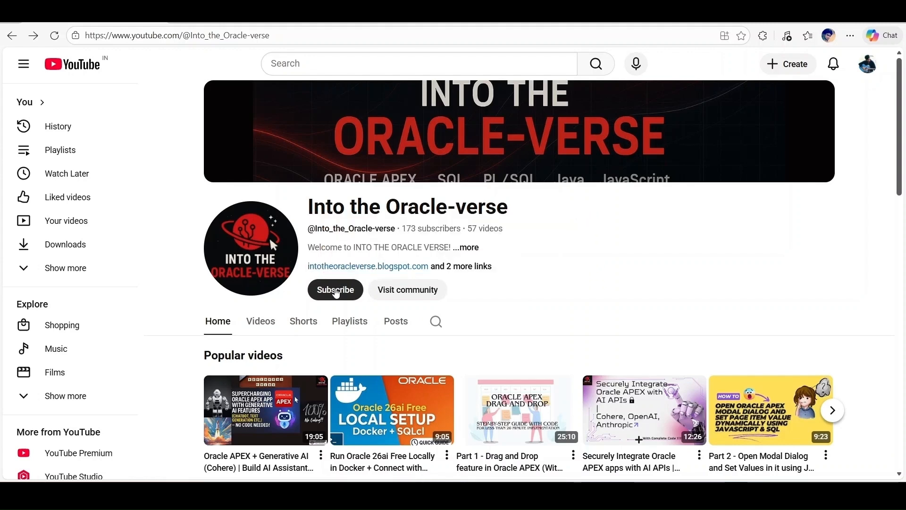
Subscribe to the Into the Oracle-verse channel on YouTube
click(336, 290)
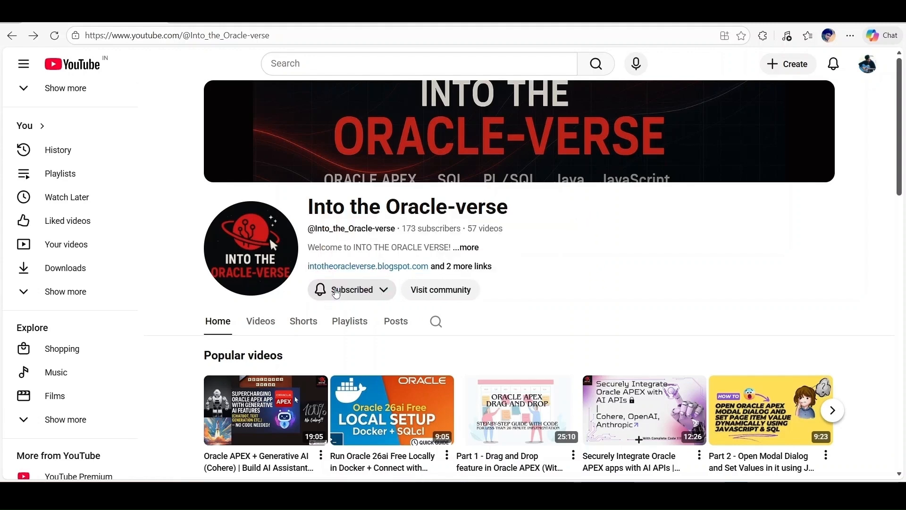